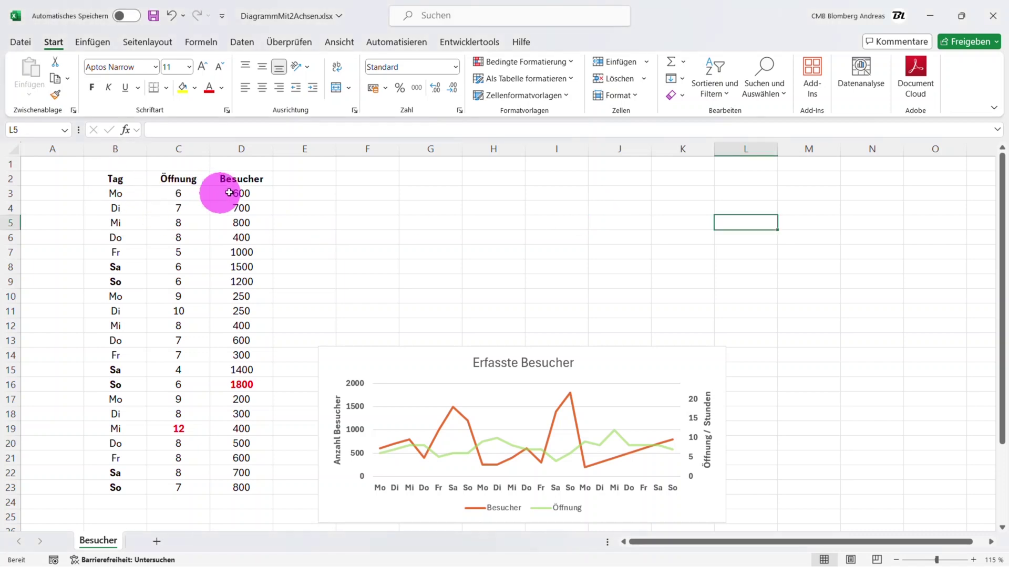
# - Insert a 2D line chart of the Öffnung and Besucher data in B2:D23
pyautogui.moveTo(115, 179)
pyautogui.mouseDown()
pyautogui.moveTo(258, 425)
pyautogui.moveTo(253, 487)
pyautogui.mouseUp()
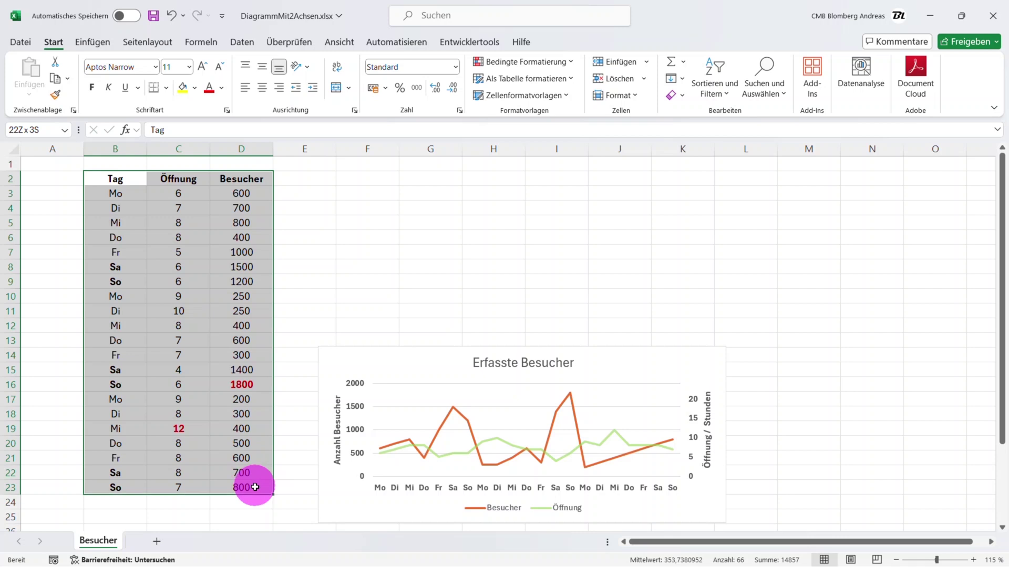
pyautogui.click(95, 43)
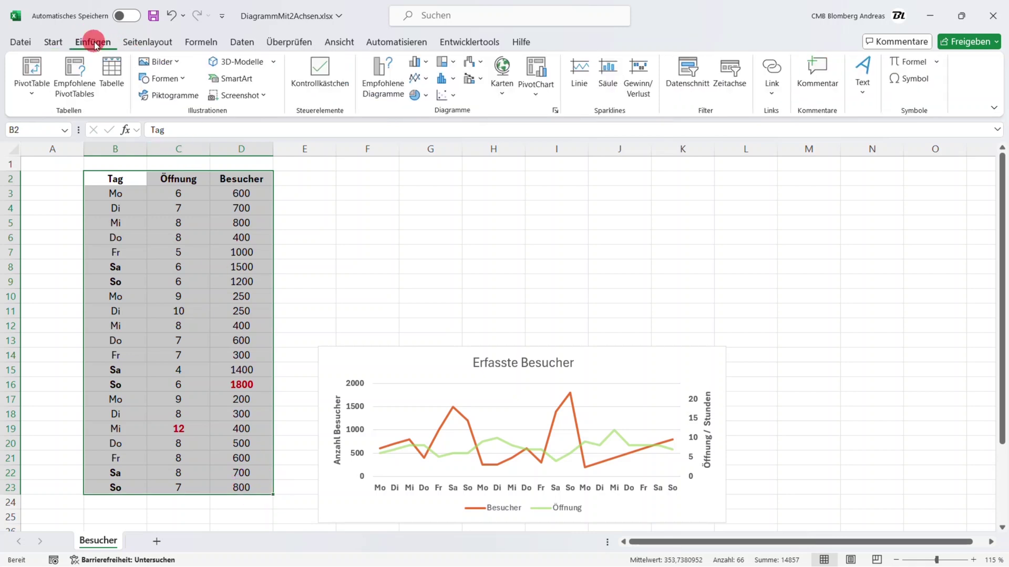
pyautogui.click(420, 79)
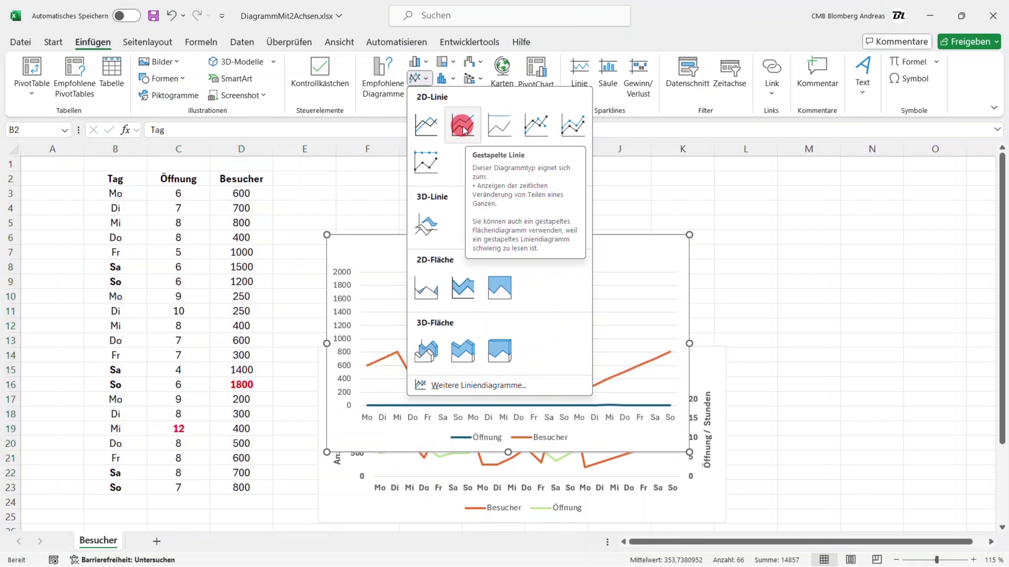
pyautogui.click(425, 125)
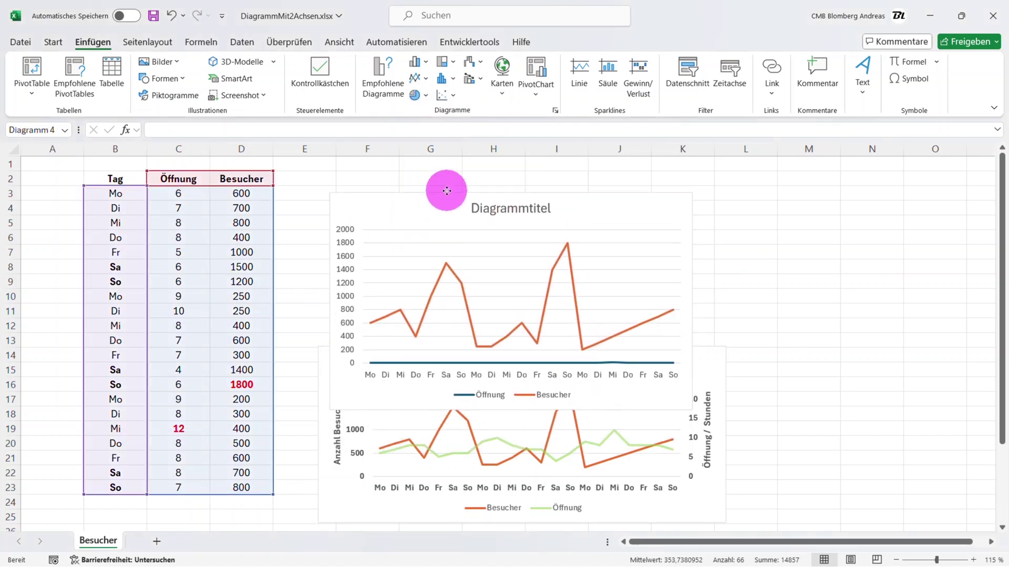
# - Move the new chart above the existing chart, making it wider and shorter
pyautogui.moveTo(443, 234); pyautogui.dragTo(441, 173)
pyautogui.moveTo(690, 399); pyautogui.dragTo(704, 336)
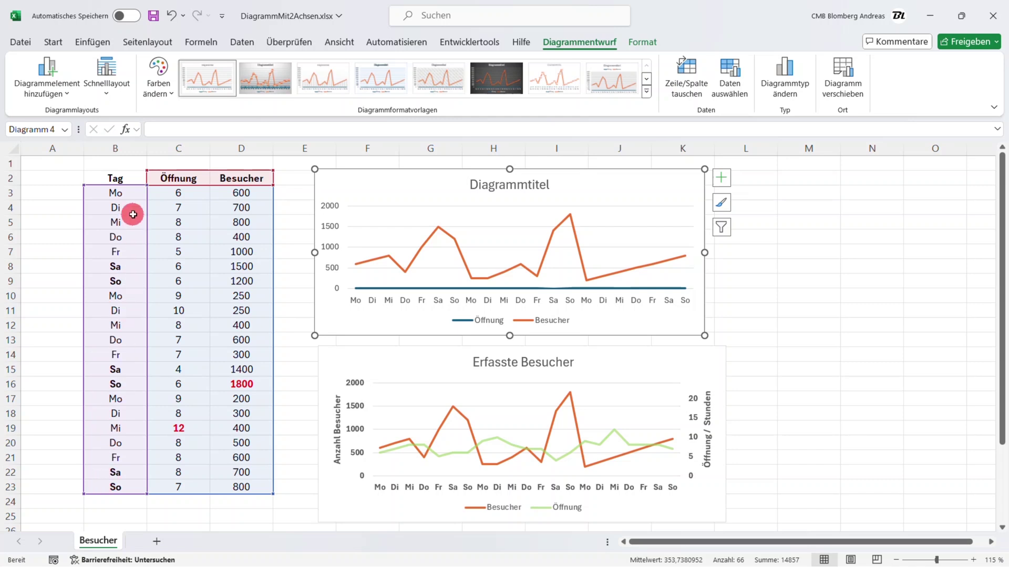
pyautogui.click(477, 326)
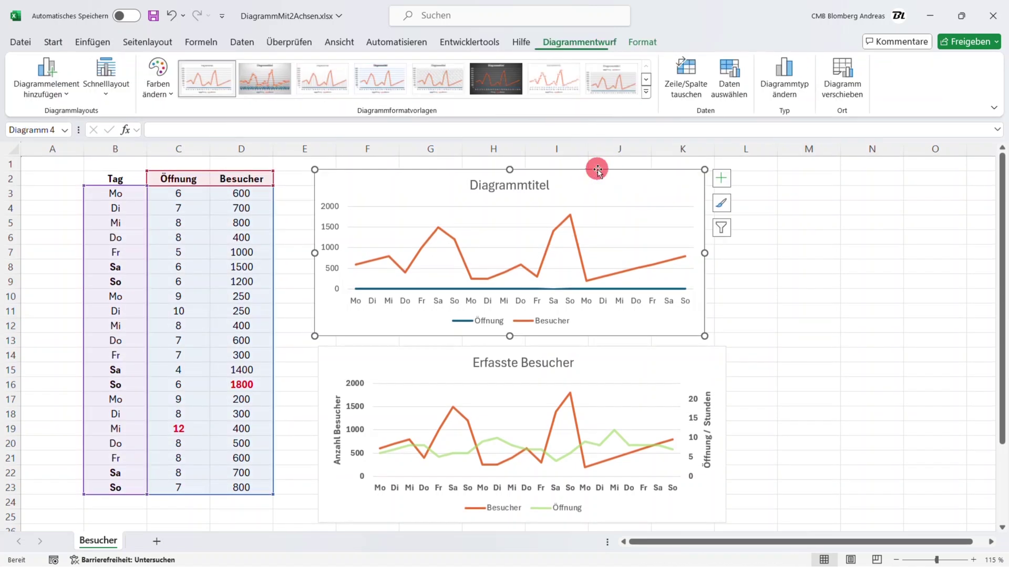
pyautogui.moveTo(594, 165); pyautogui.dragTo(604, 170)
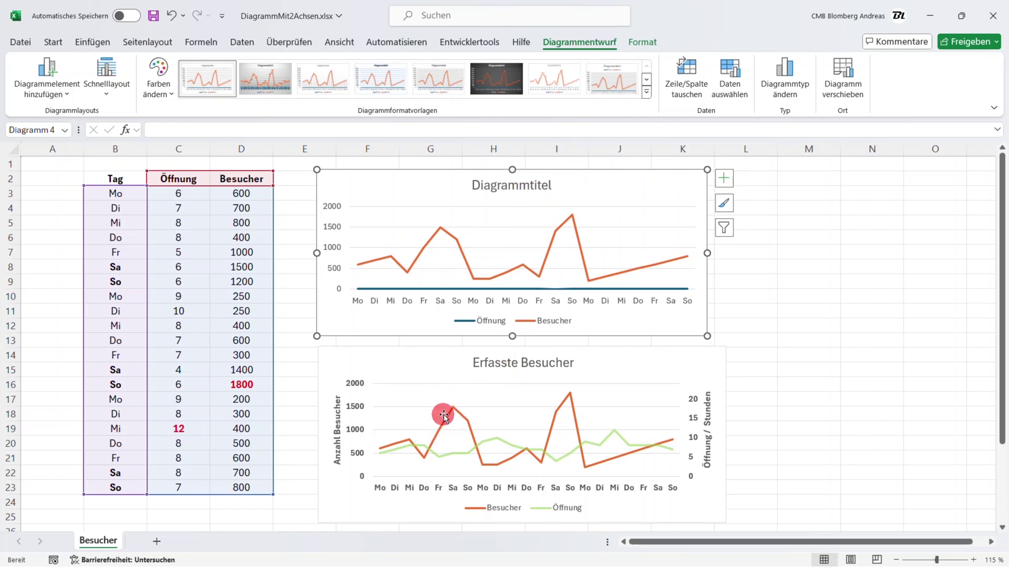
# - Plot the Öffnung series on a secondary axis scaled 0 to 15
pyautogui.click(572, 289)
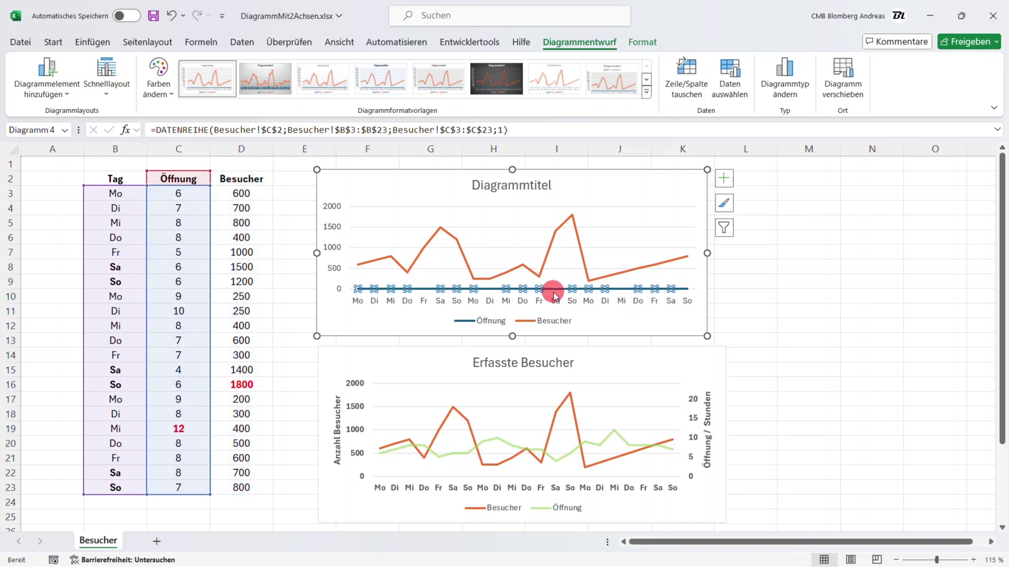
pyautogui.rightClick(581, 290)
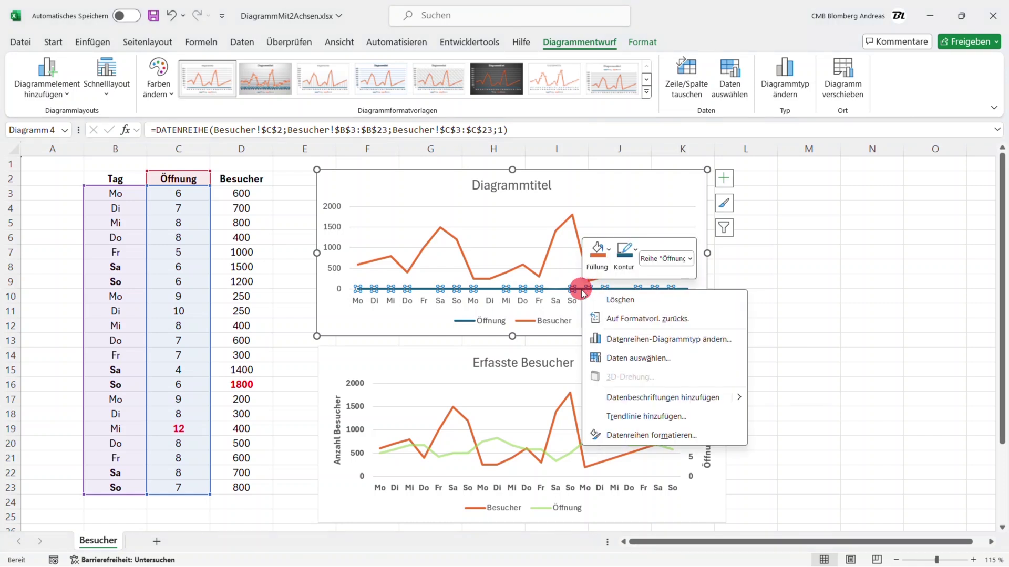
pyautogui.click(638, 435)
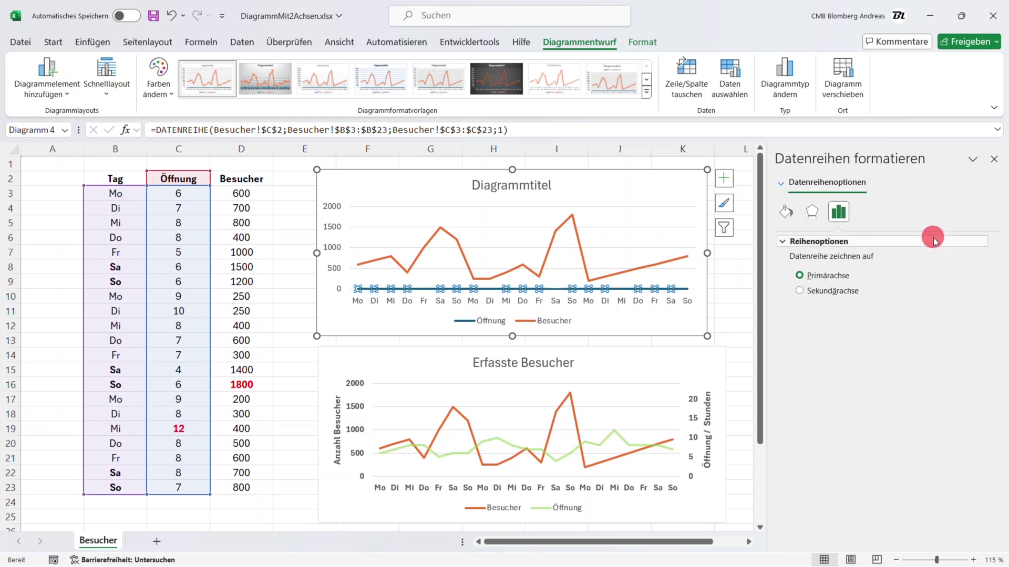
pyautogui.click(820, 293)
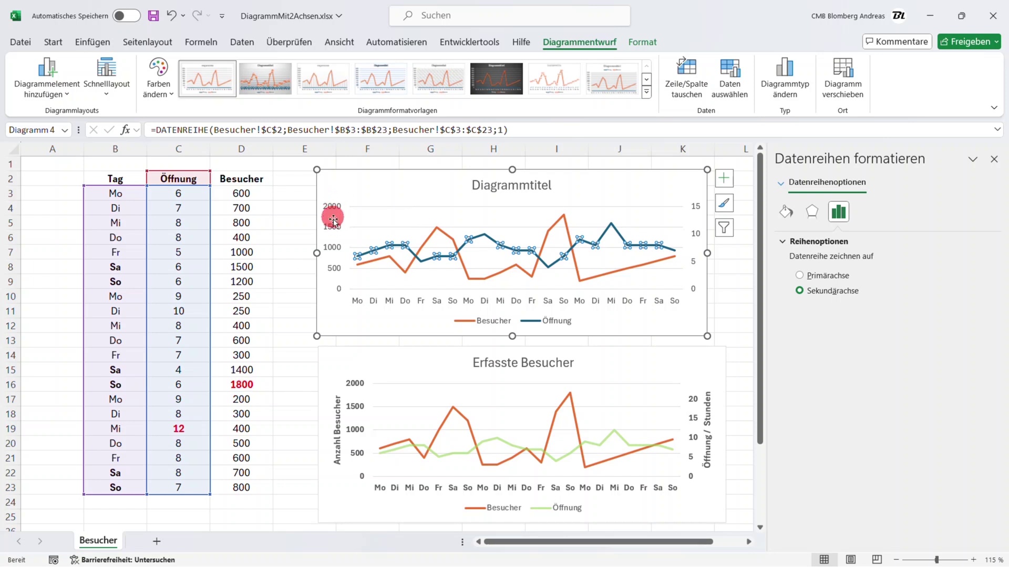
pyautogui.click(730, 295)
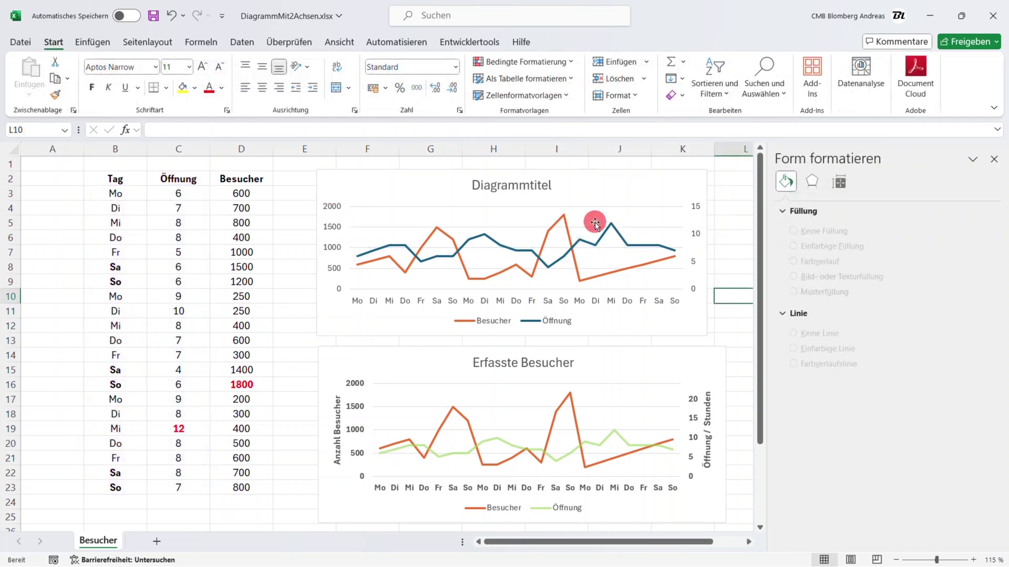
# - Replace the placeholder 'Diagrammtitel' with the chart title 'Erfasste Besucher'
pyautogui.click(550, 183)
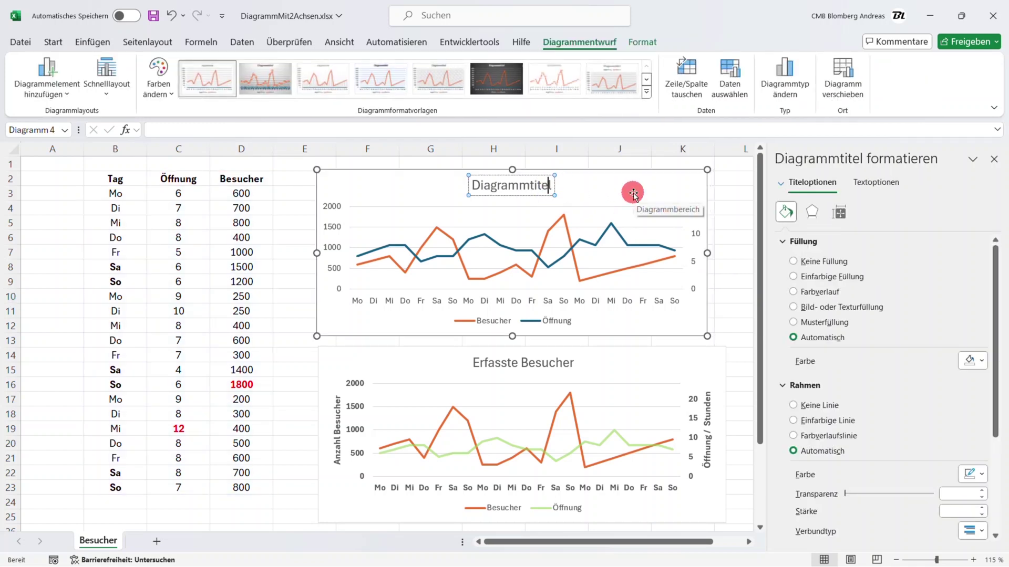
pyautogui.hotkey('ctrl', 'a')
pyautogui.press('BackSpace')
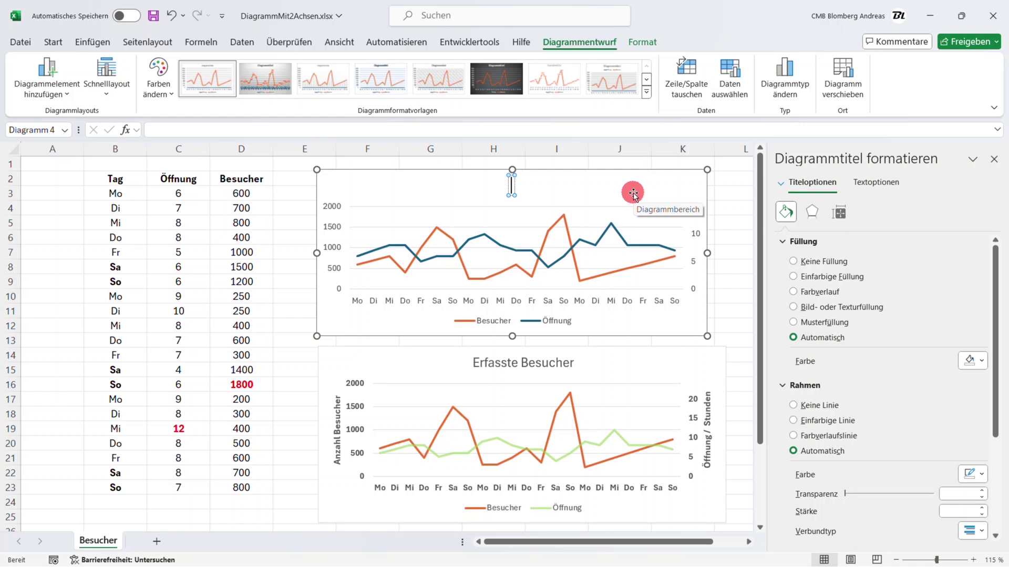
pyautogui.write('Erfasste Besucher')
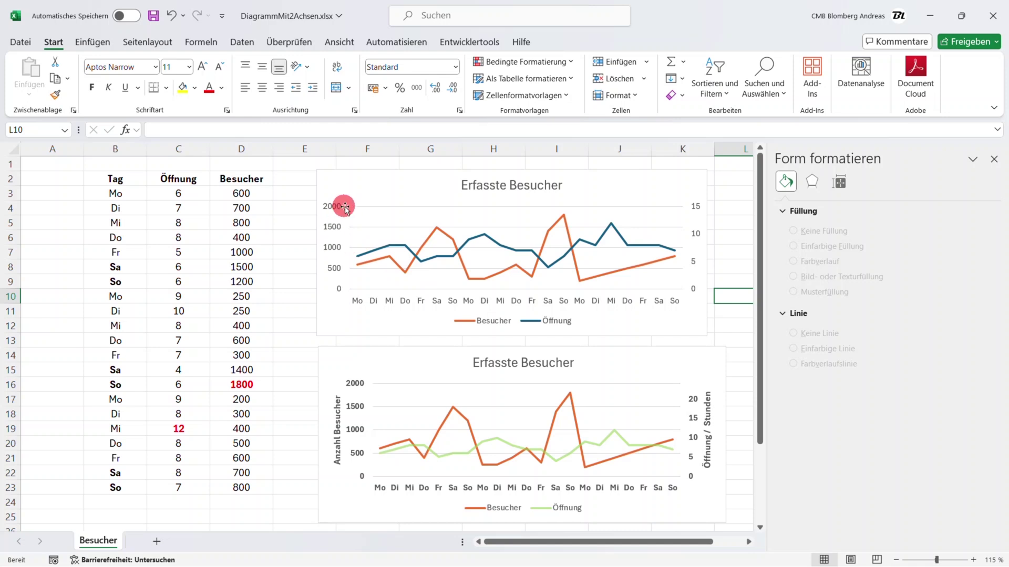
pyautogui.click(371, 194)
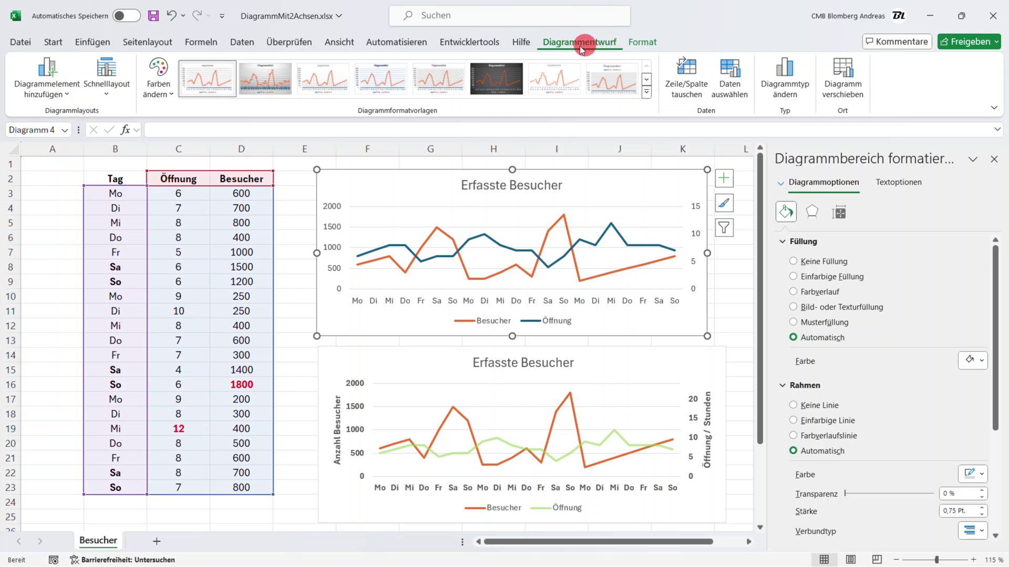
# - Add a primary vertical axis title reading 'Anzahl Besucher' instead of 'Achsentitel'
pyautogui.click(68, 93)
pyautogui.moveTo(57, 133)
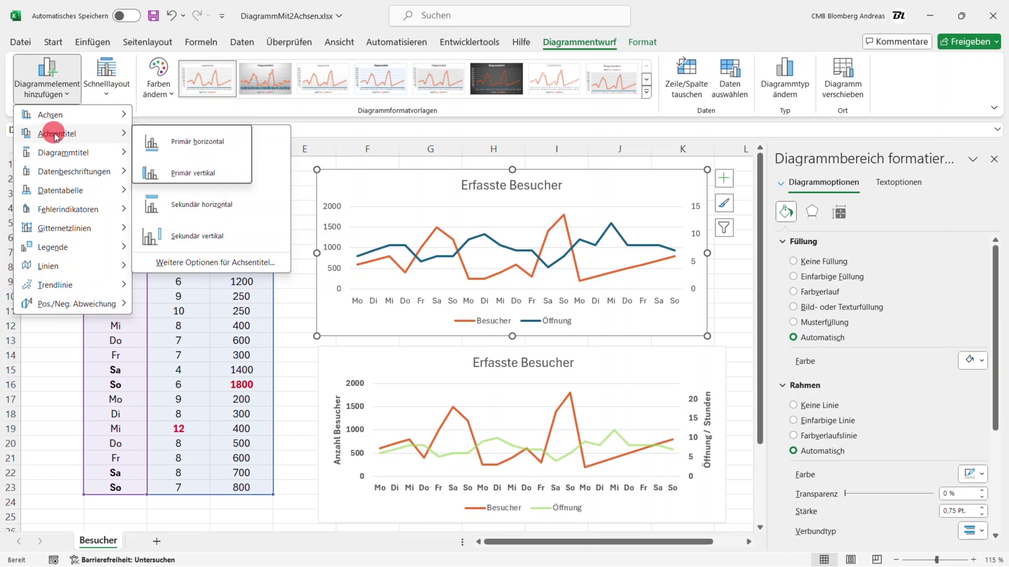
pyautogui.click(198, 172)
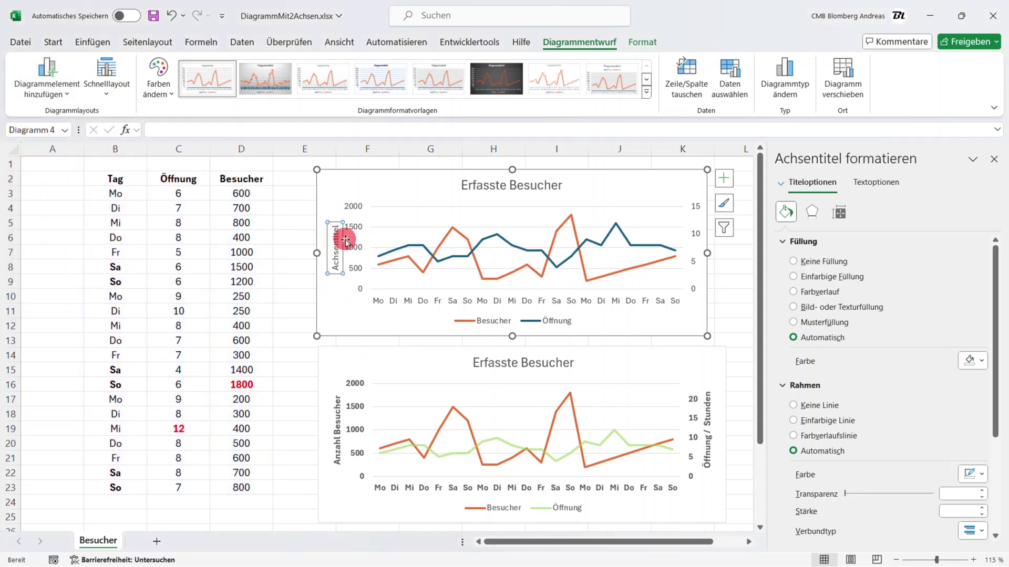
pyautogui.click(338, 254)
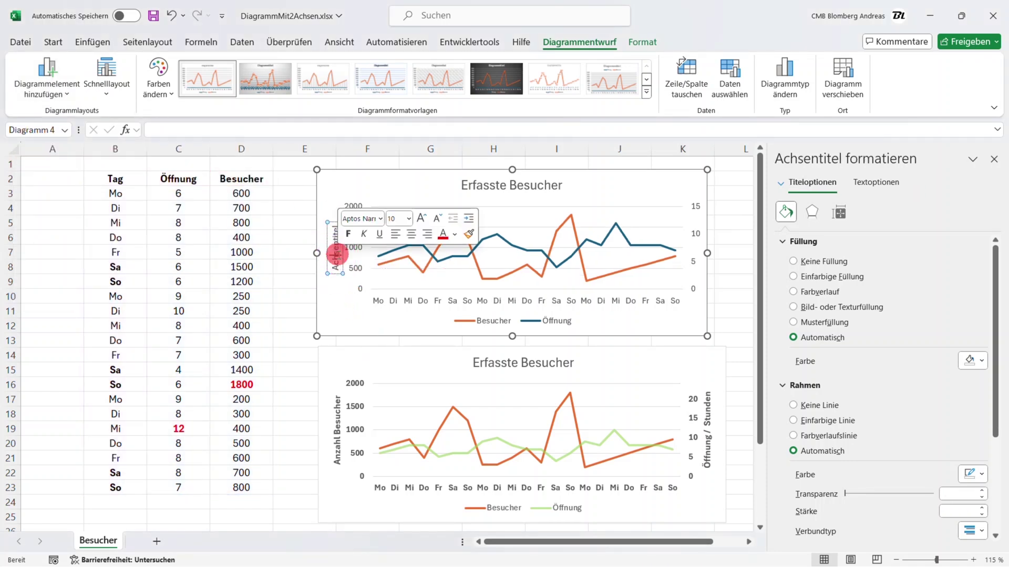
pyautogui.press('Delete')
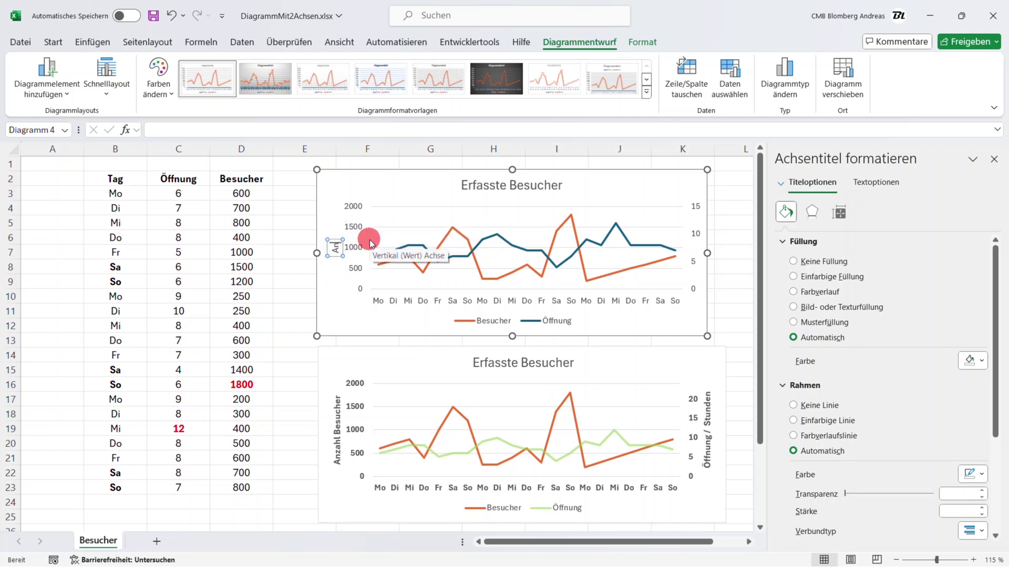
pyautogui.write('zahl Besucher')
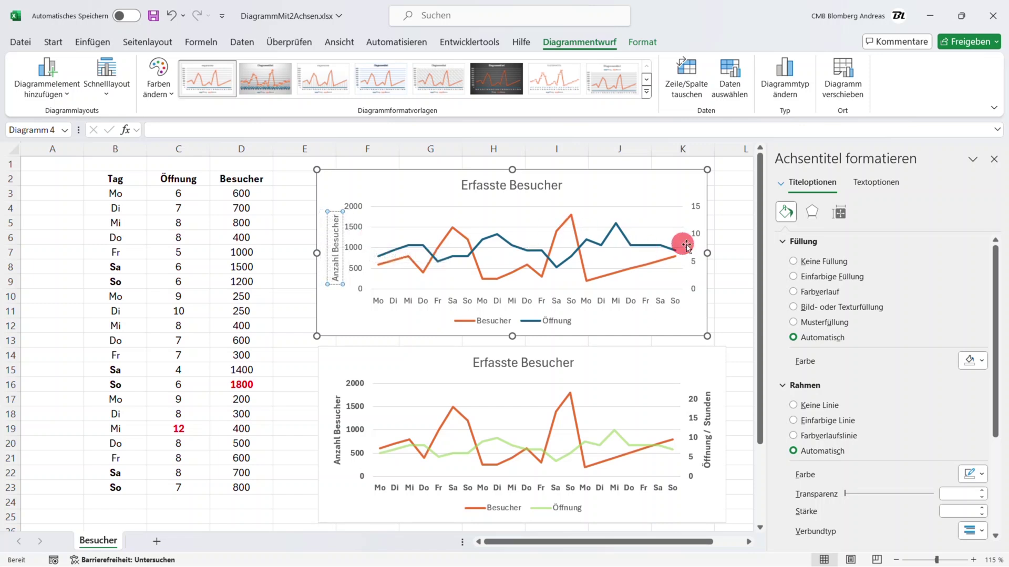
pyautogui.click(40, 100)
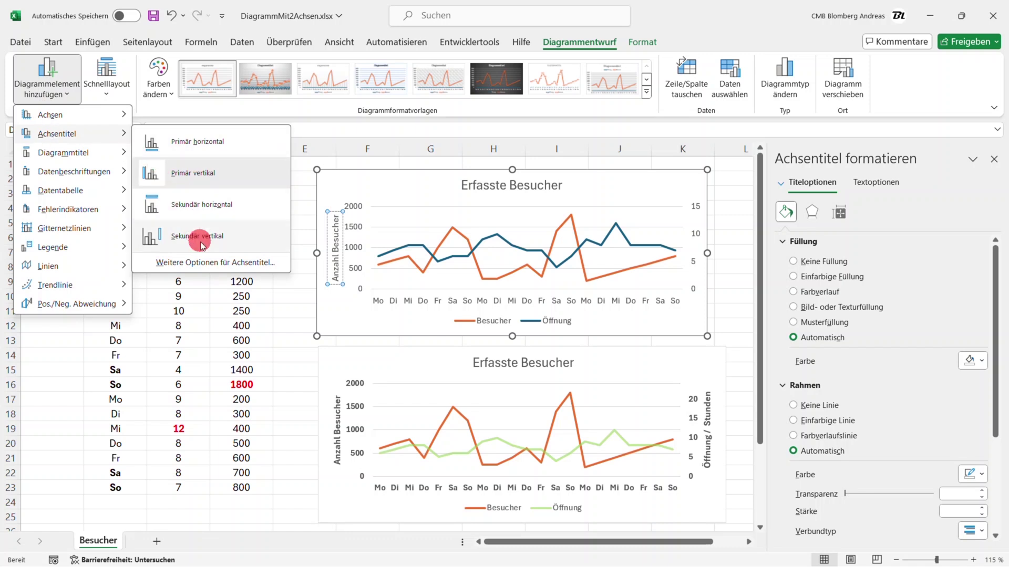
# - Add a secondary vertical axis title reading 'Öffnung / Stunden'
pyautogui.press('Escape')
pyautogui.click(693, 260)
pyautogui.doubleClick(693, 259)
pyautogui.write('Öffnung / Stunden')
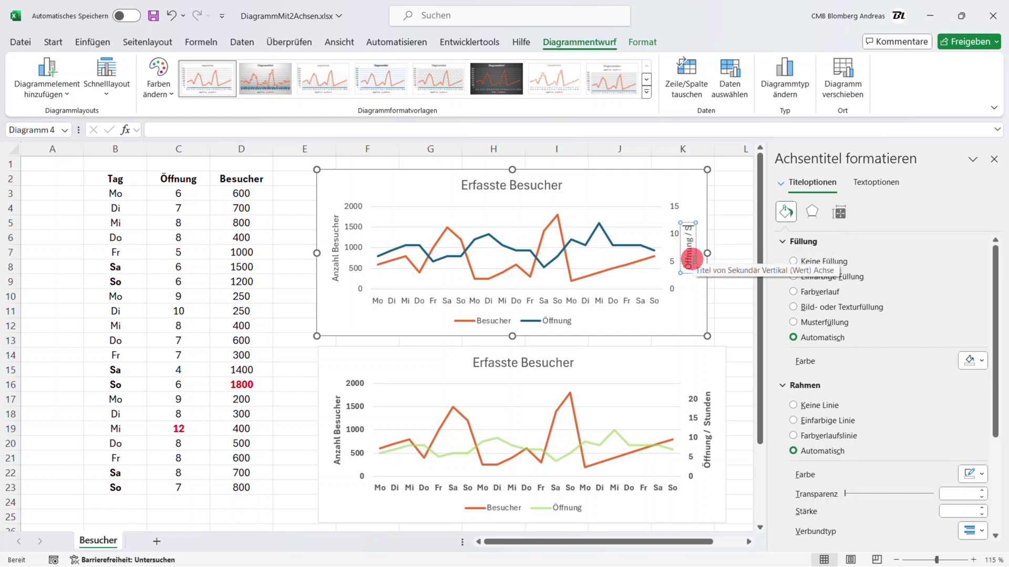
pyautogui.click(727, 237)
pyautogui.click(694, 252)
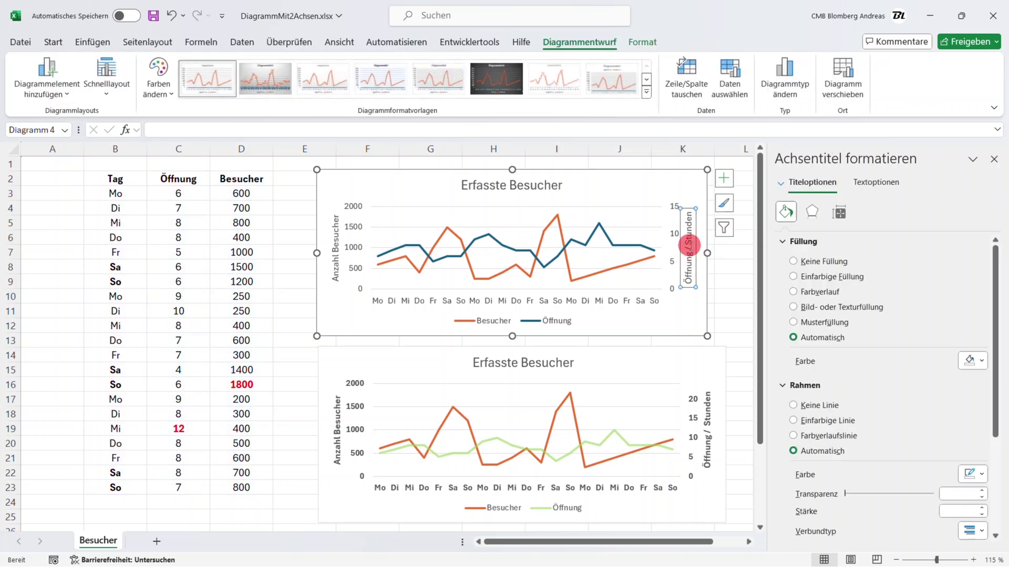
# - Make the 'Öffnung / Stunden' and 'Anzahl Besucher' axis titles bold
pyautogui.click(54, 42)
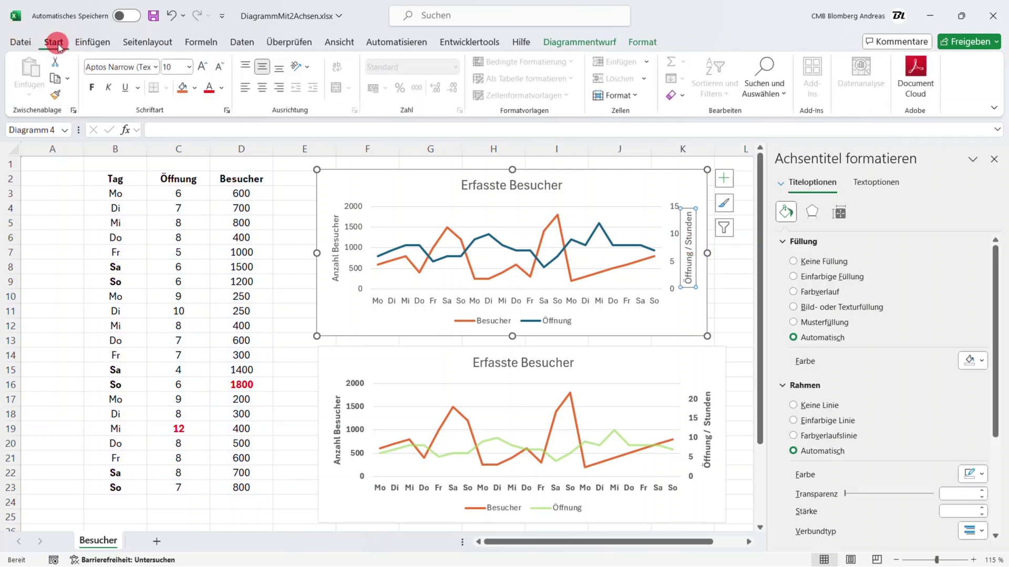
pyautogui.click(98, 89)
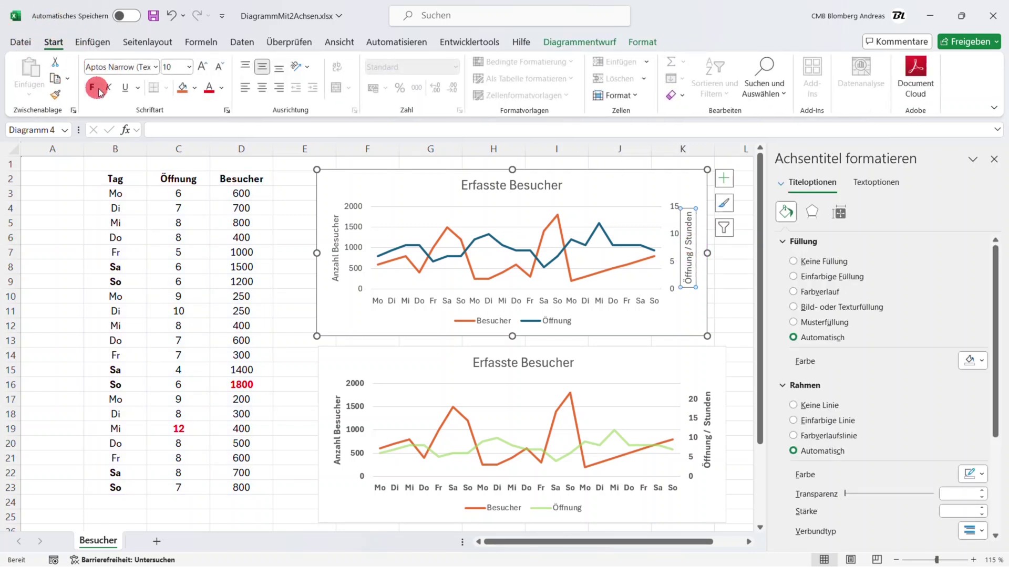
pyautogui.click(92, 90)
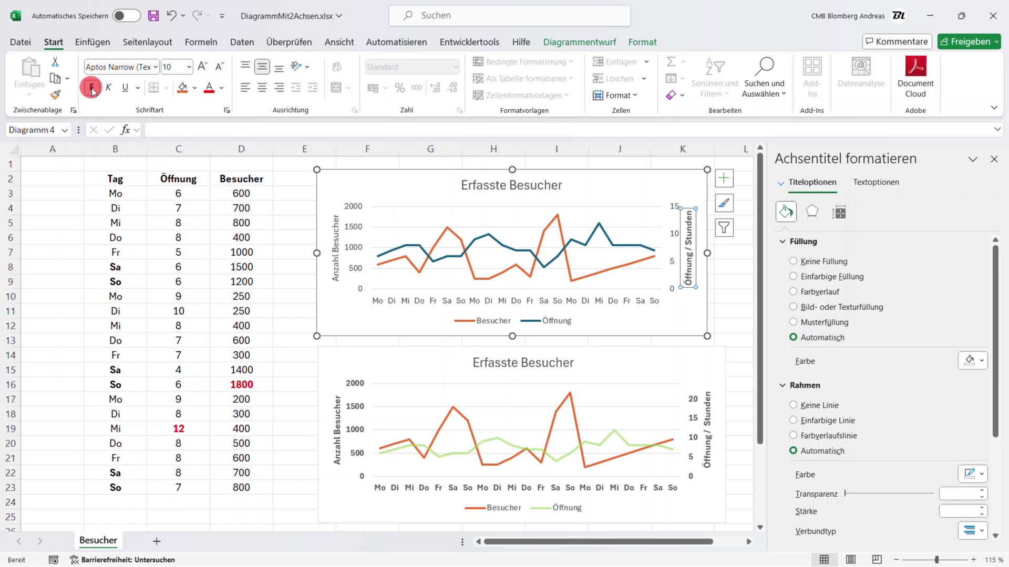
pyautogui.click(335, 247)
pyautogui.click(92, 88)
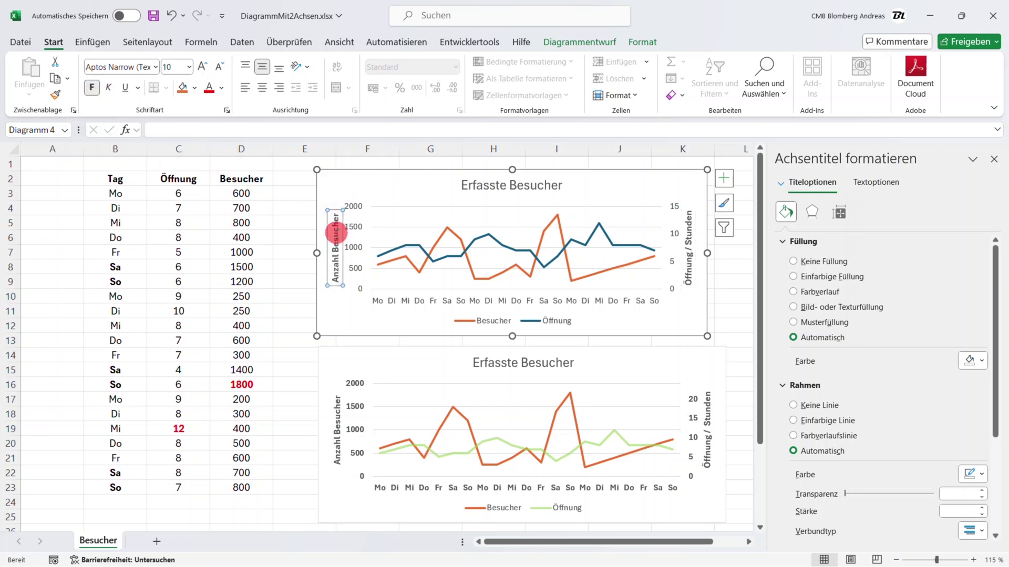
# - Make the numbers on the primary and secondary value axes bold
pyautogui.click(349, 234)
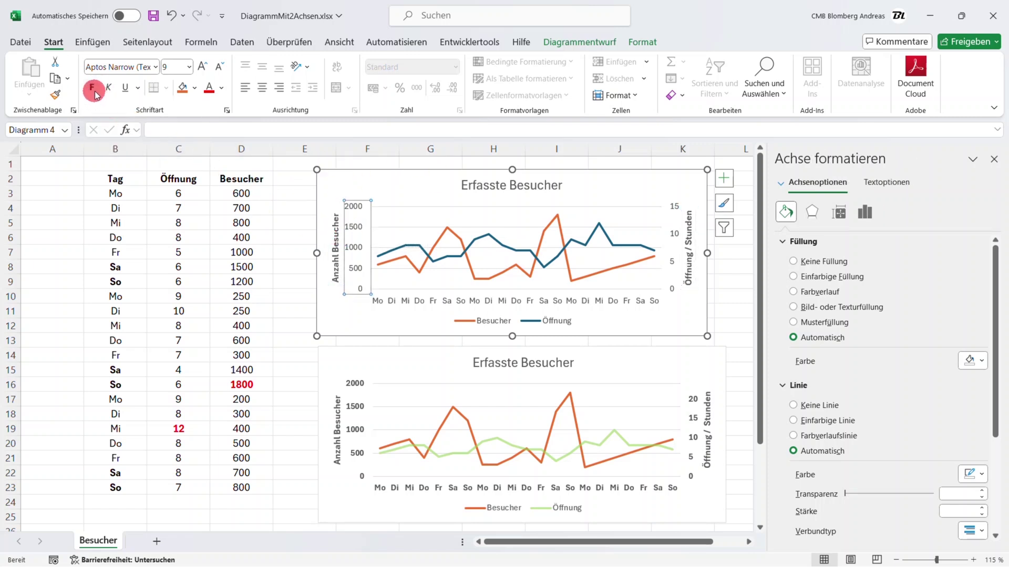
pyautogui.click(93, 89)
pyautogui.click(671, 247)
pyautogui.click(674, 213)
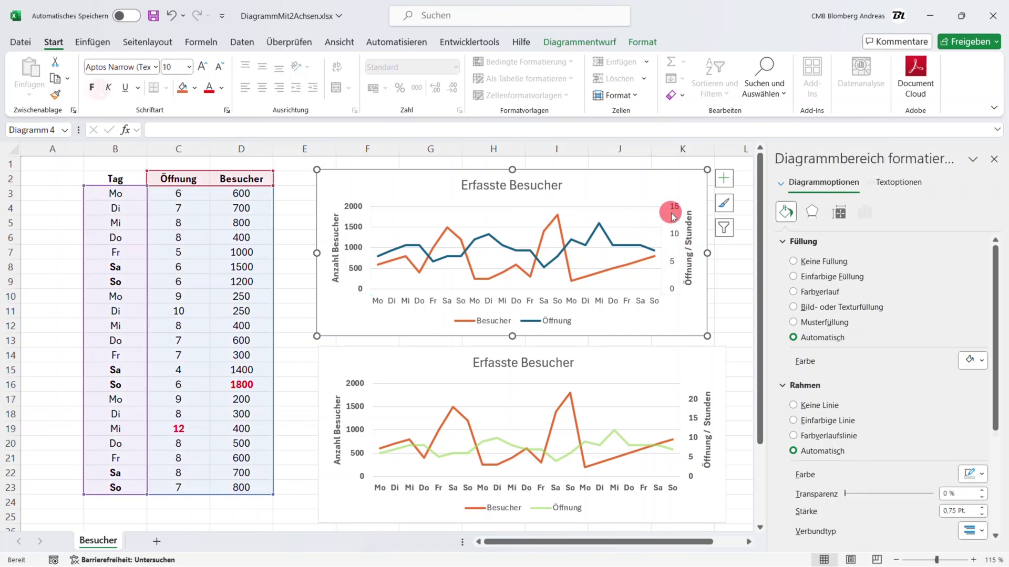
pyautogui.click(92, 87)
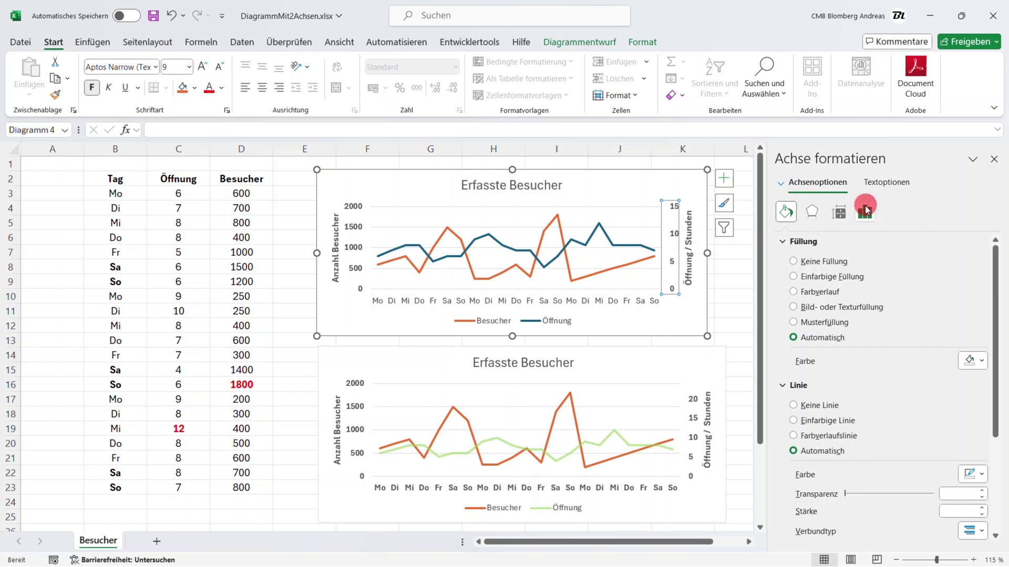
# - Set the secondary Öffnung axis maximum bound to 25 instead of 15
pyautogui.click(863, 212)
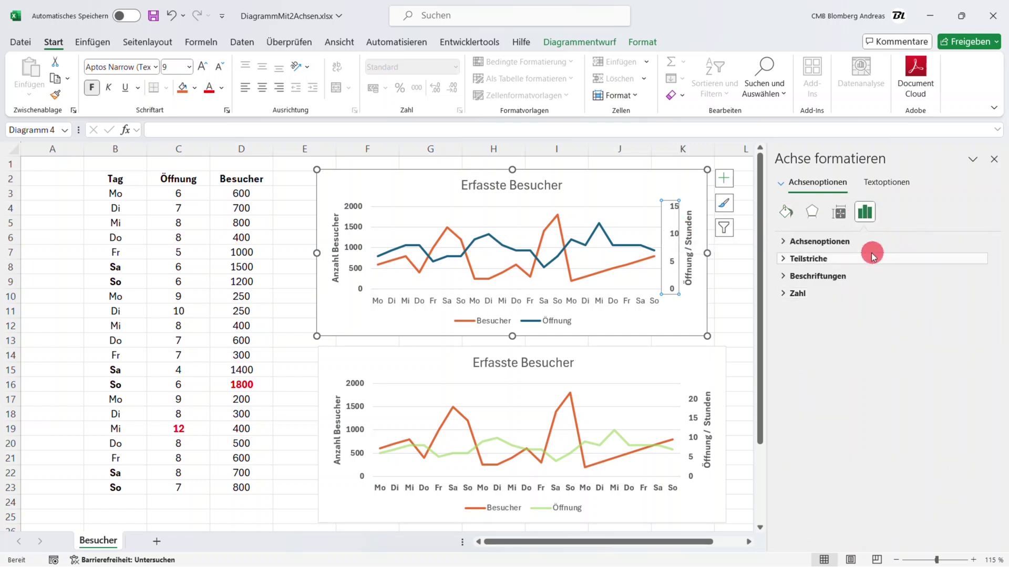
pyautogui.click(820, 239)
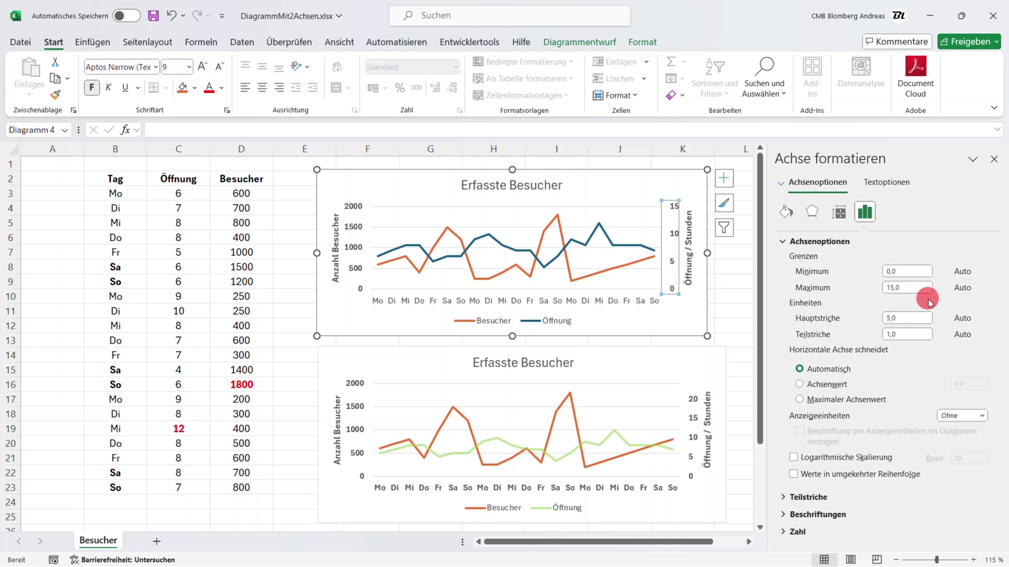
pyautogui.click(909, 289)
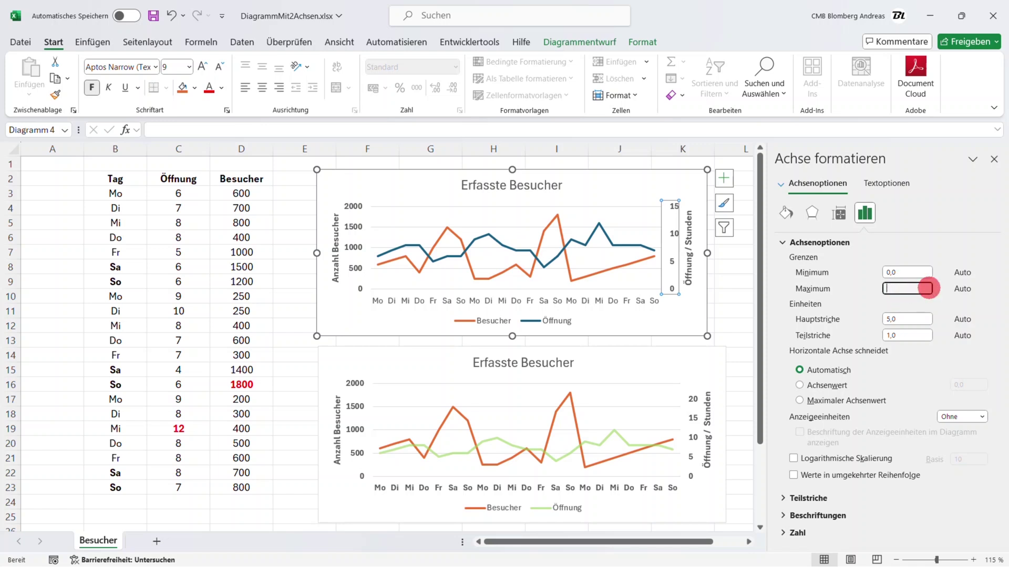
pyautogui.write('25')
pyautogui.press('Return')
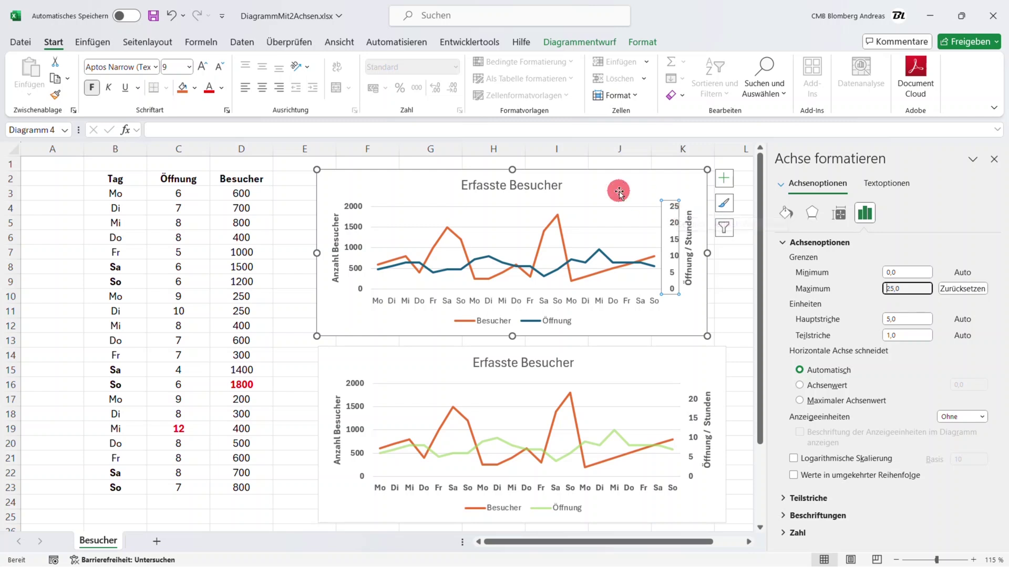
pyautogui.click(76, 252)
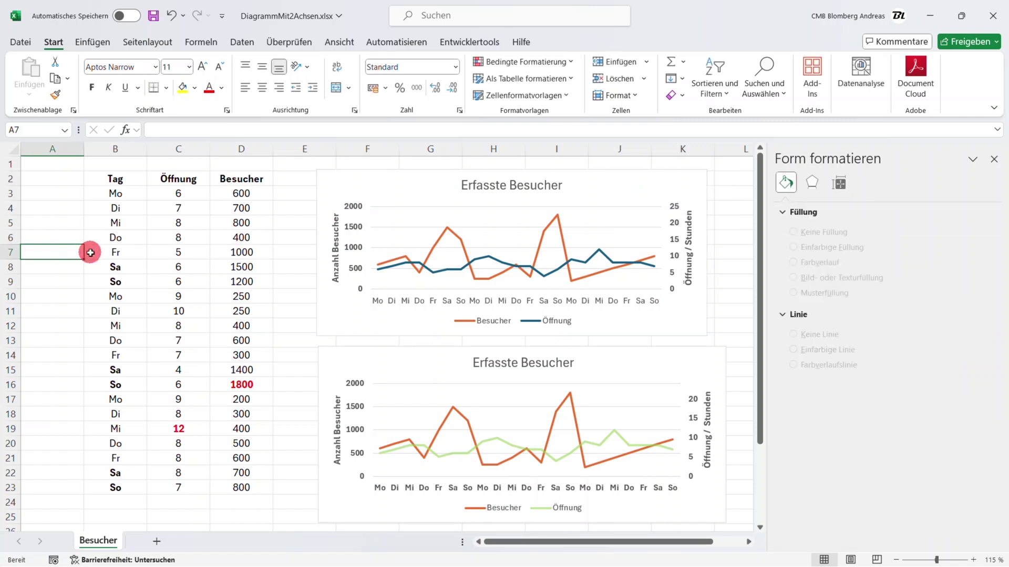